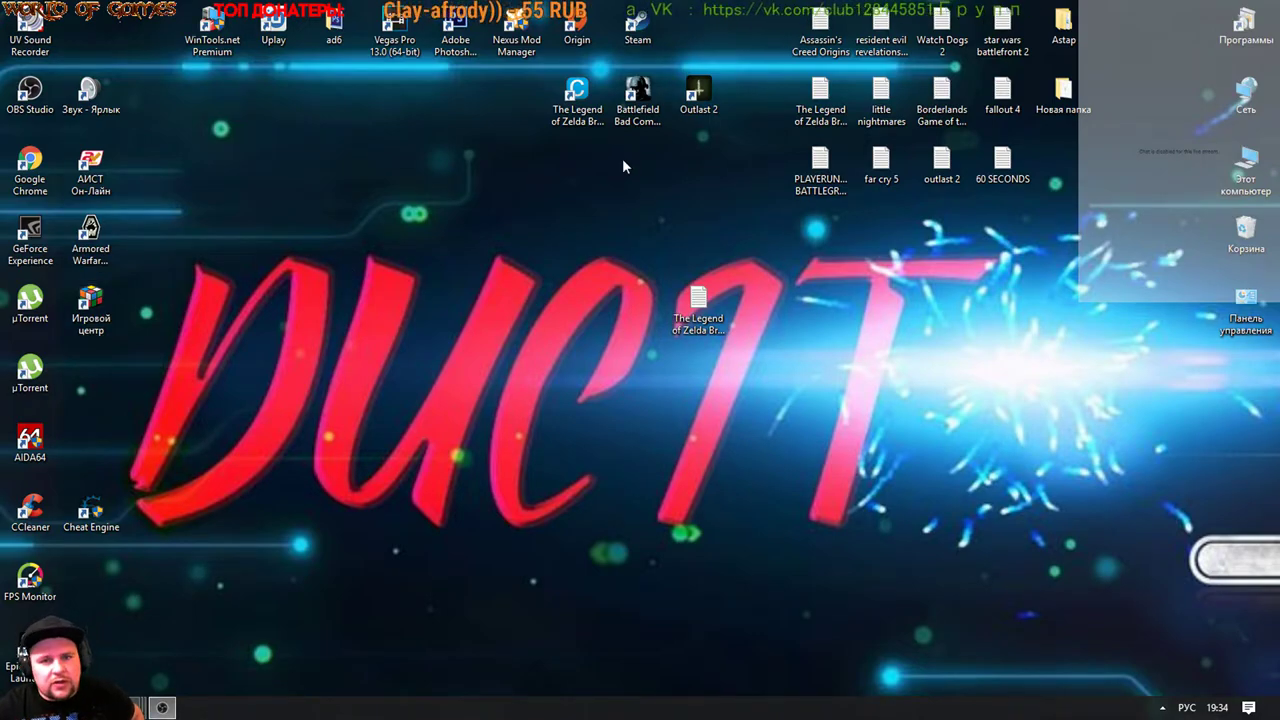
# Step: Launch the Cemu emulator from the Legend of Zelda desktop shortcut
pyautogui.click(583, 96)
pyautogui.rightClick(585, 97)
pyautogui.click(603, 133)
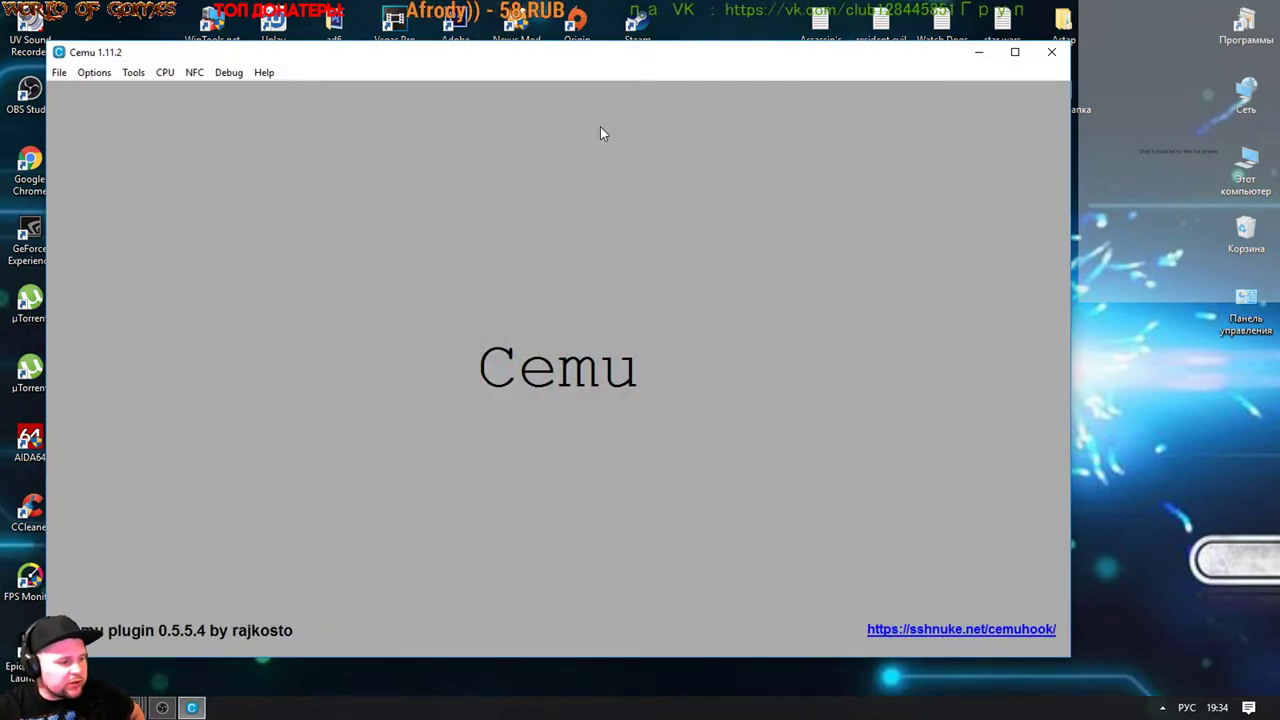
# Step: Open the emulator's input settings and examine the Controller 1 keyboard bindings and the emulated controller choice
pyautogui.click(94, 72)
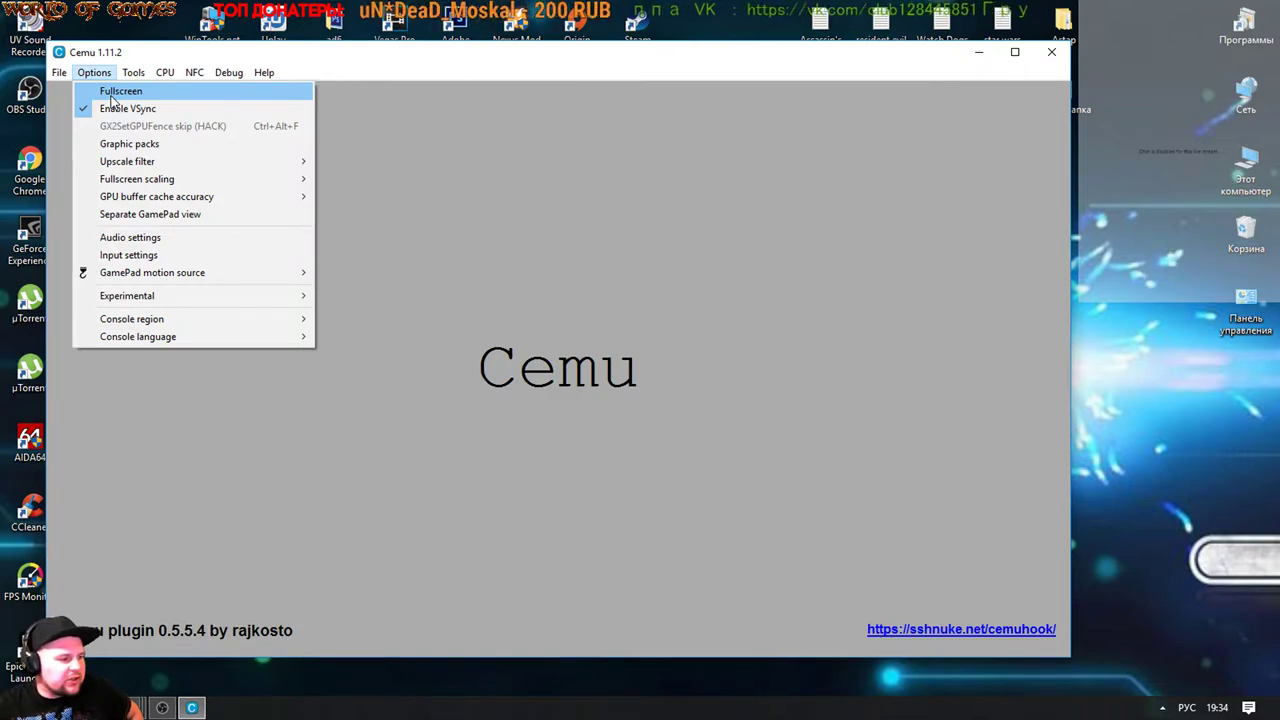
pyautogui.click(228, 72)
pyautogui.click(108, 77)
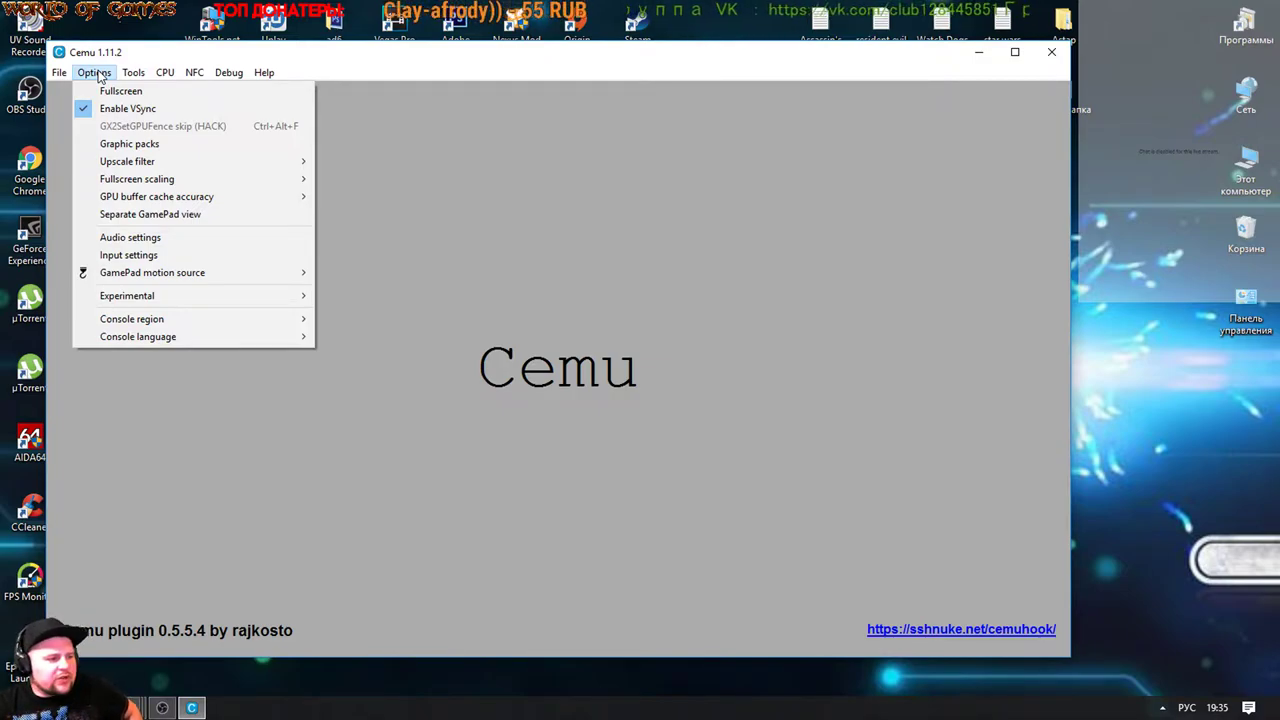
pyautogui.click(176, 258)
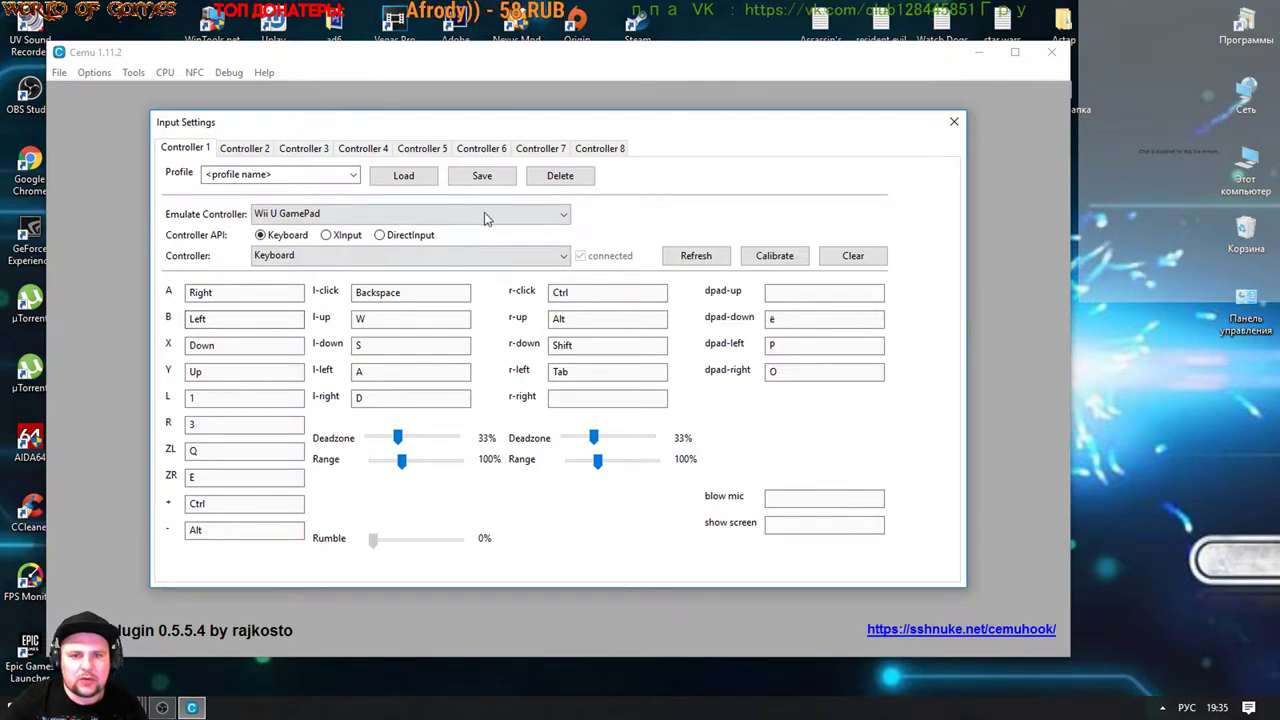
pyautogui.click(561, 221)
pyautogui.click(561, 220)
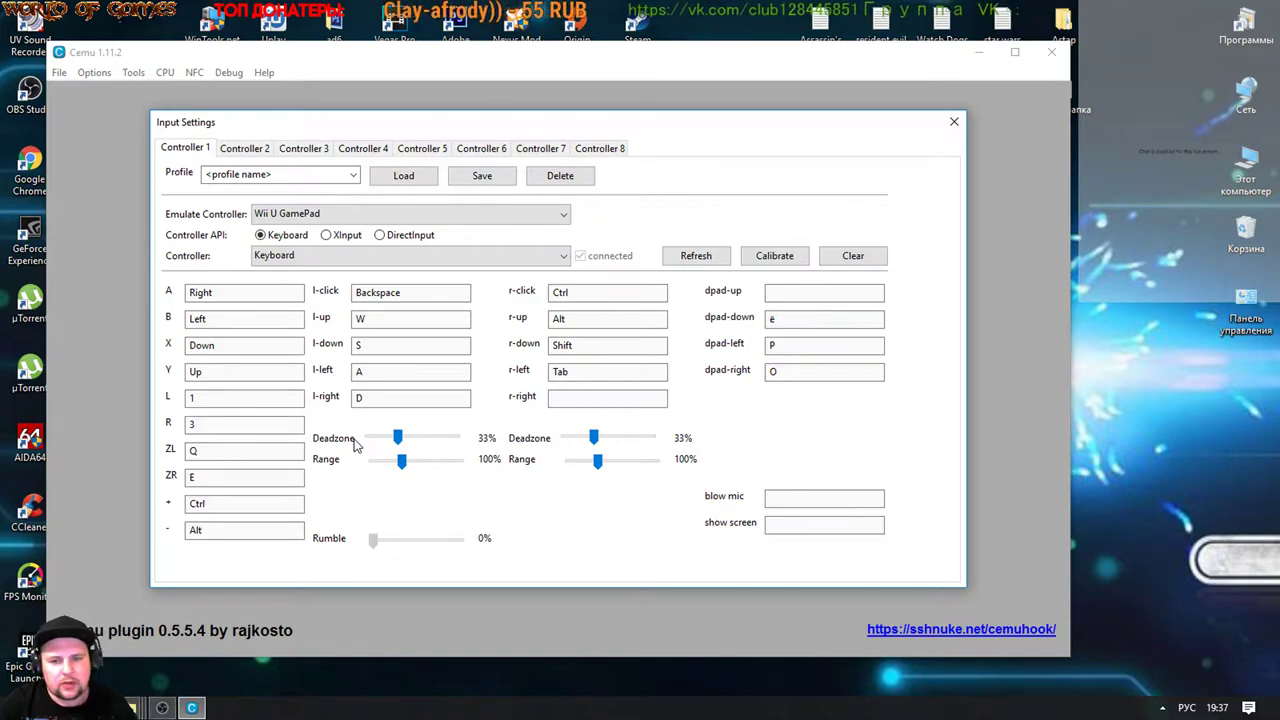
# Step: Try to save and load a controller profile without a profile name, and close the input settings
pyautogui.click(482, 175)
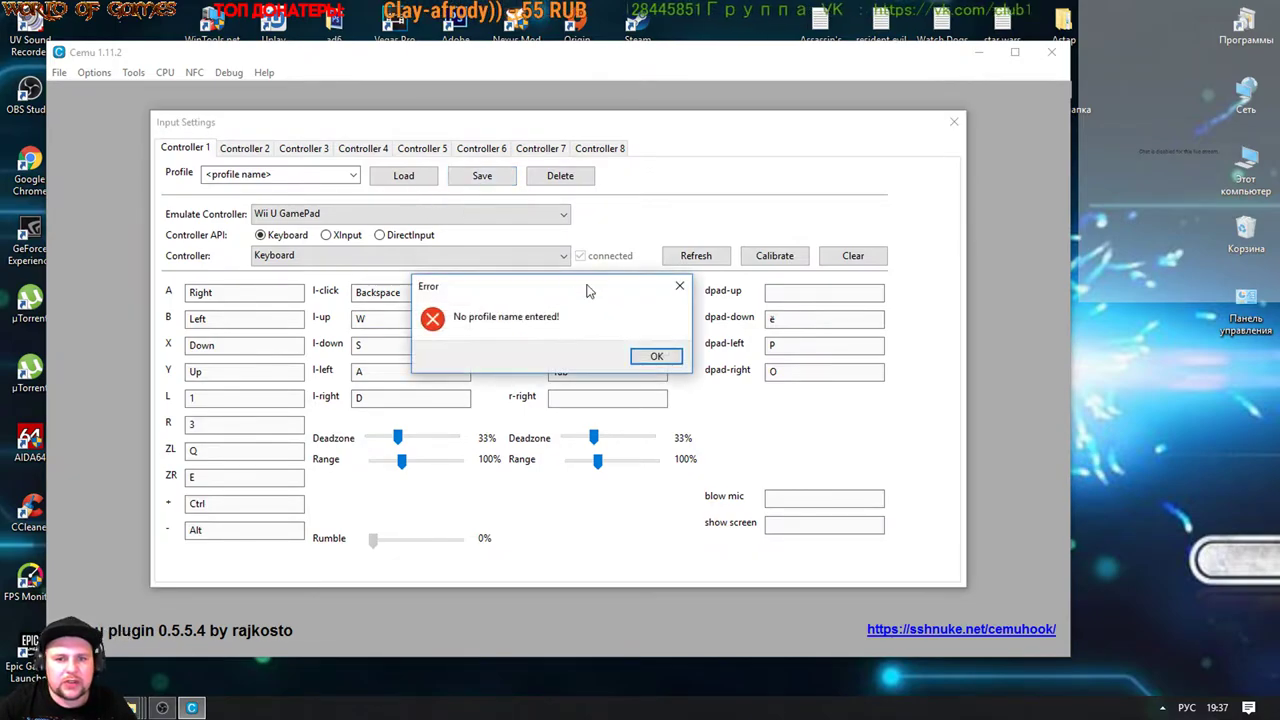
pyautogui.click(655, 356)
pyautogui.click(417, 177)
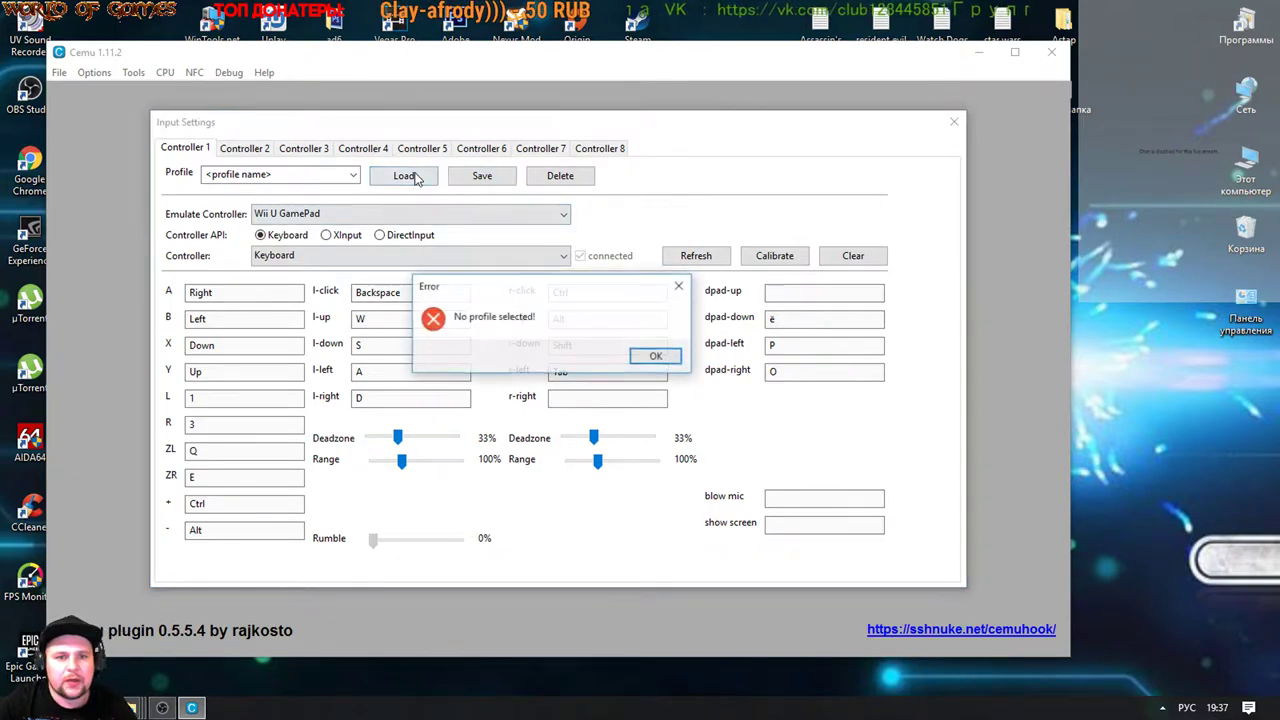
pyautogui.click(655, 357)
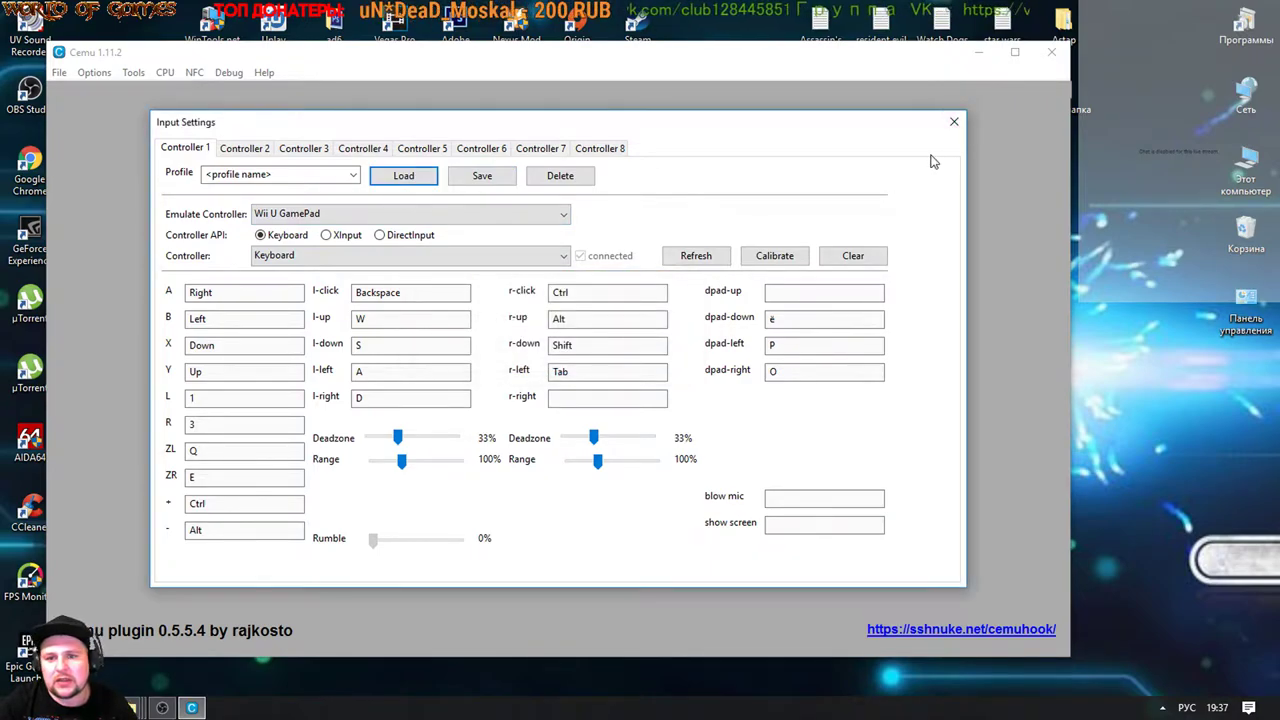
pyautogui.click(550, 216)
pyautogui.click(552, 217)
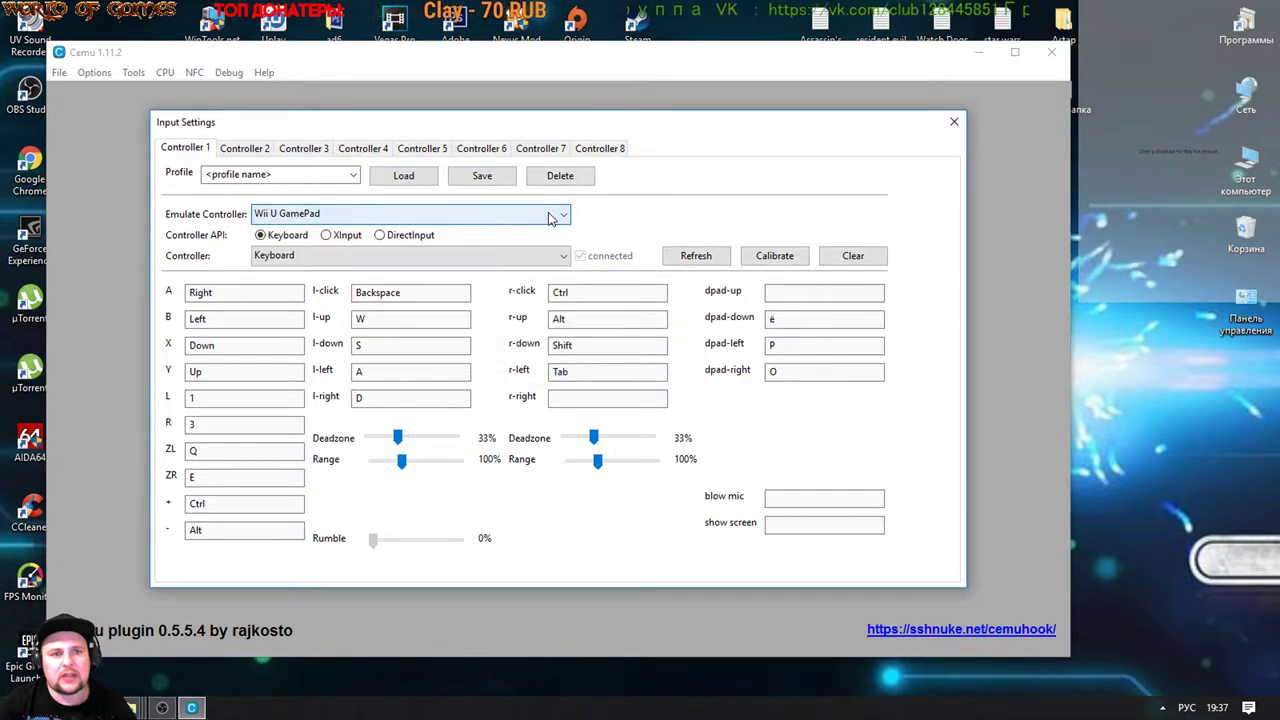
pyautogui.click(954, 122)
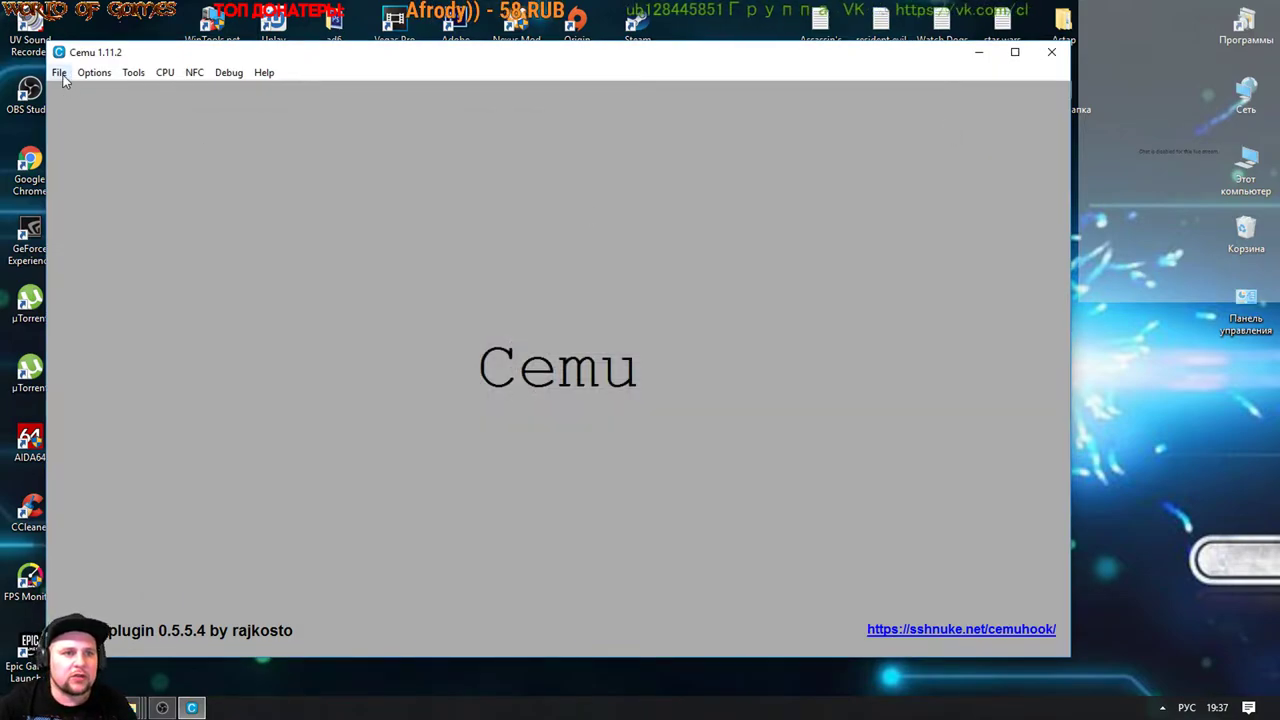
# Step: Start loading a game and browse the Games (D:) drive to the code folder of The Legend of Zelda Breath of the Wild
pyautogui.click(60, 74)
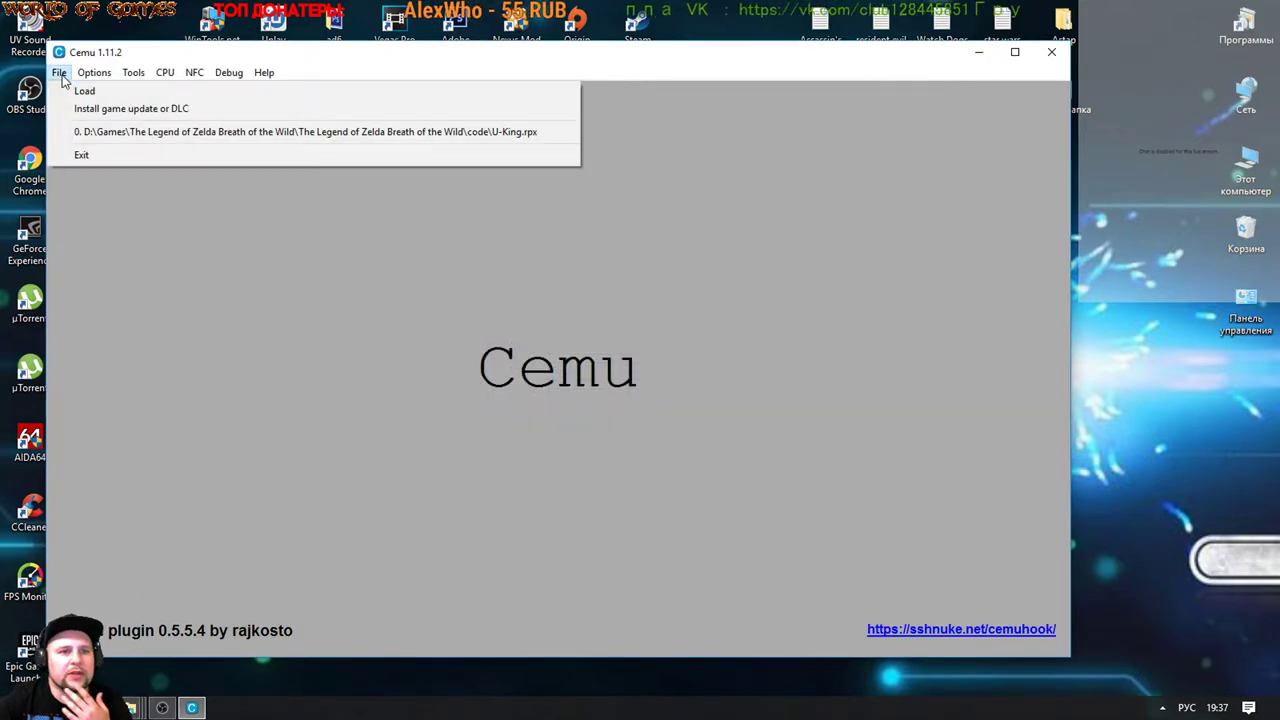
pyautogui.click(112, 93)
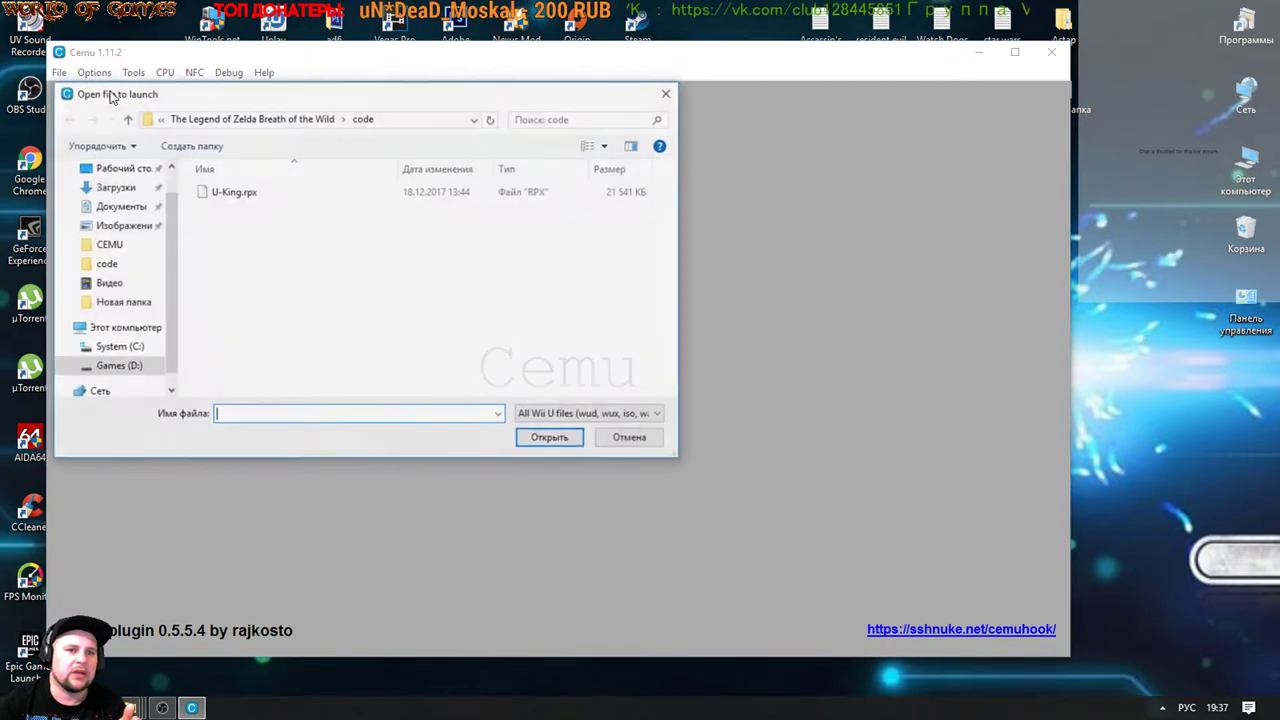
pyautogui.click(128, 369)
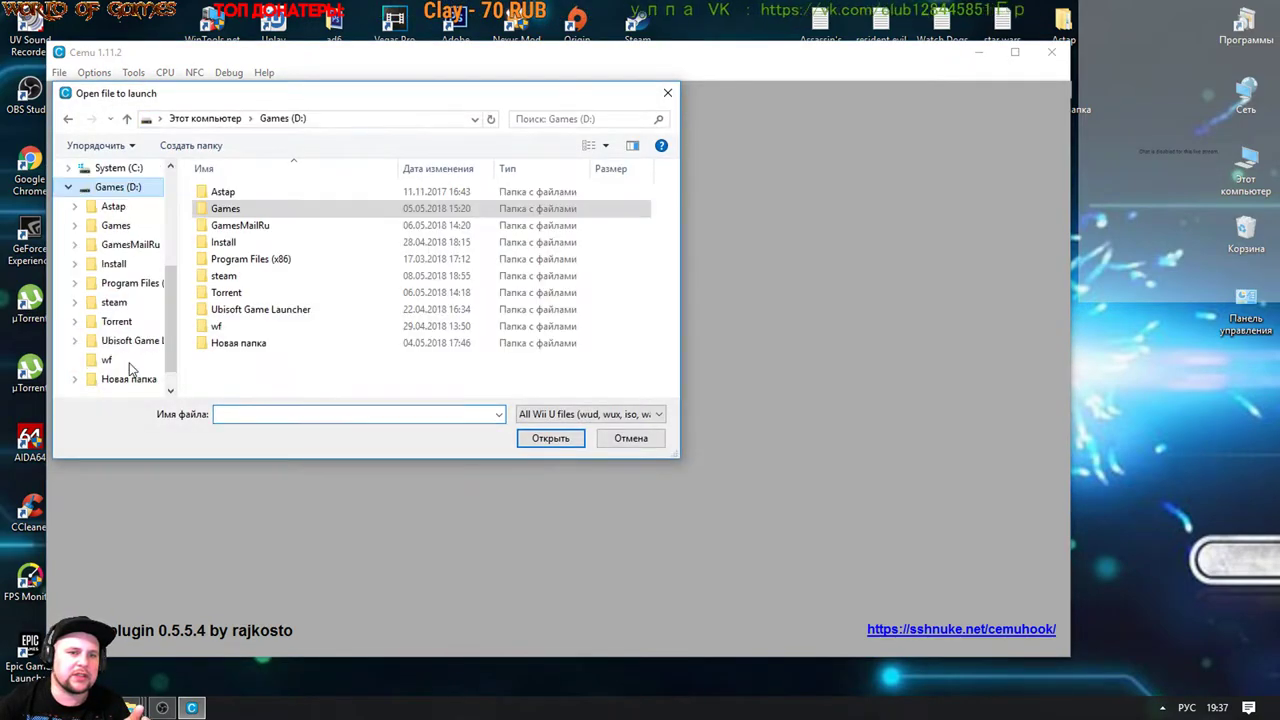
pyautogui.doubleClick(280, 212)
pyautogui.doubleClick(288, 210)
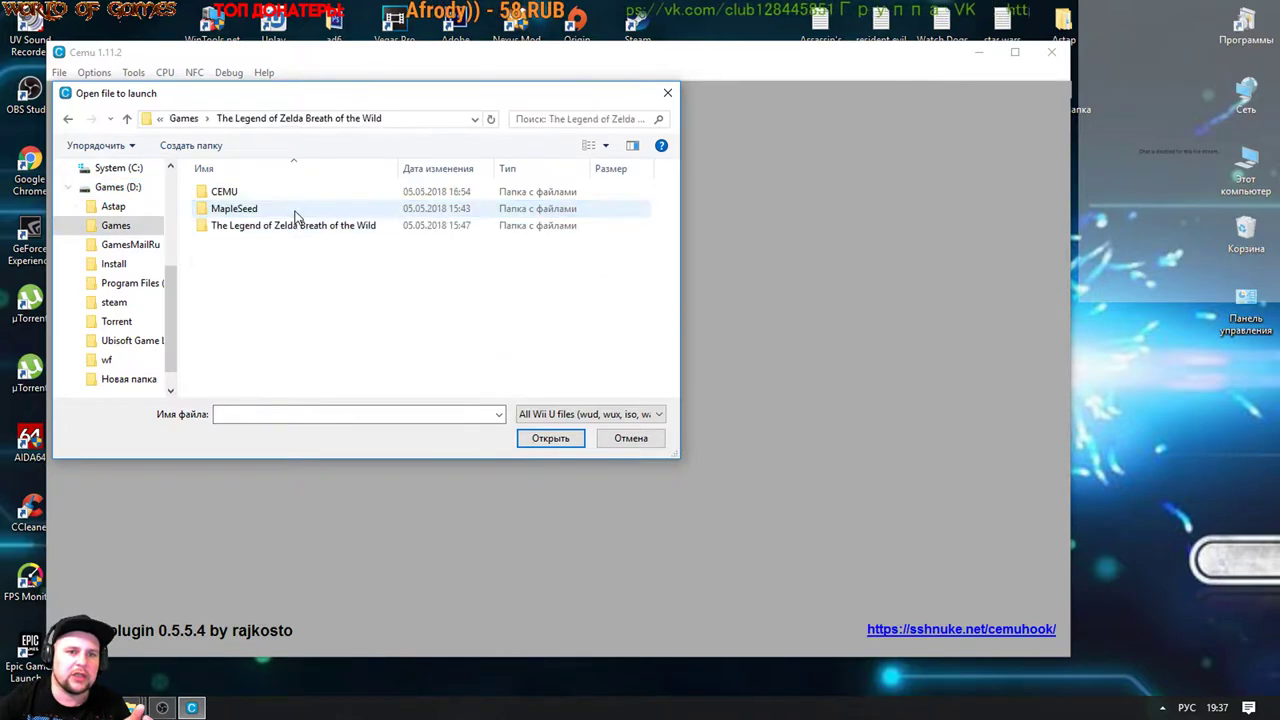
pyautogui.doubleClick(294, 226)
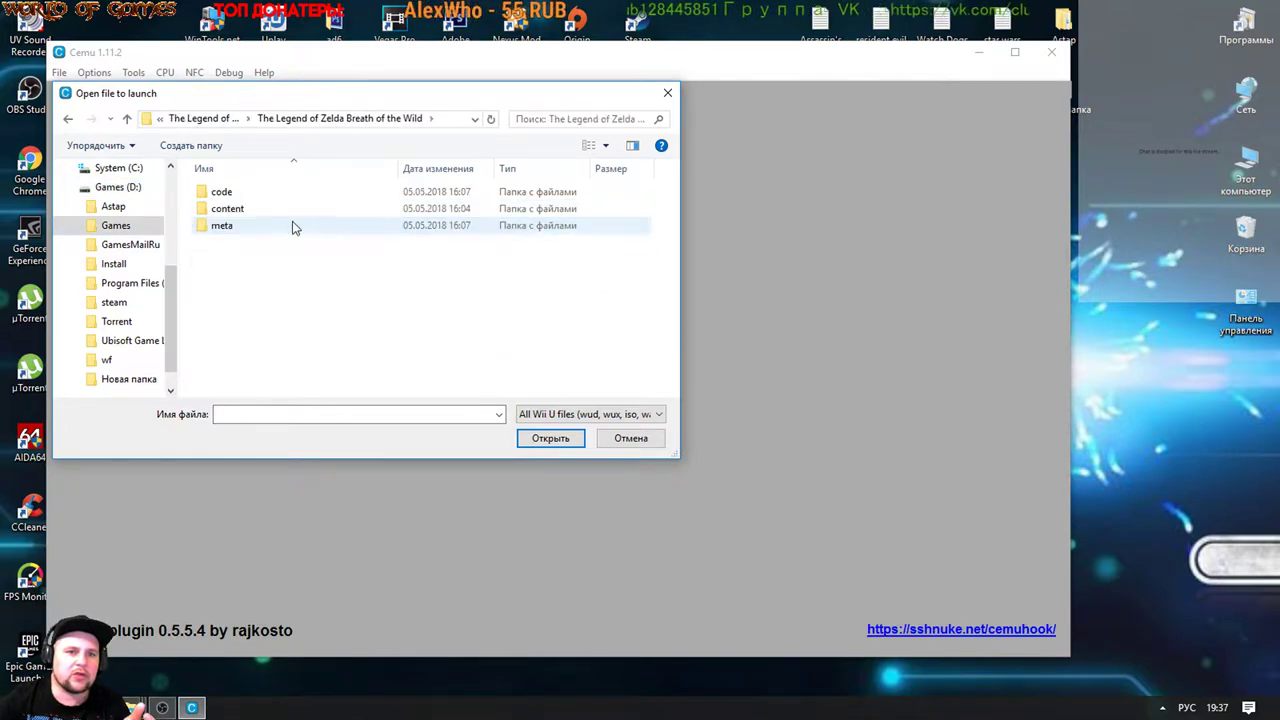
pyautogui.doubleClick(226, 193)
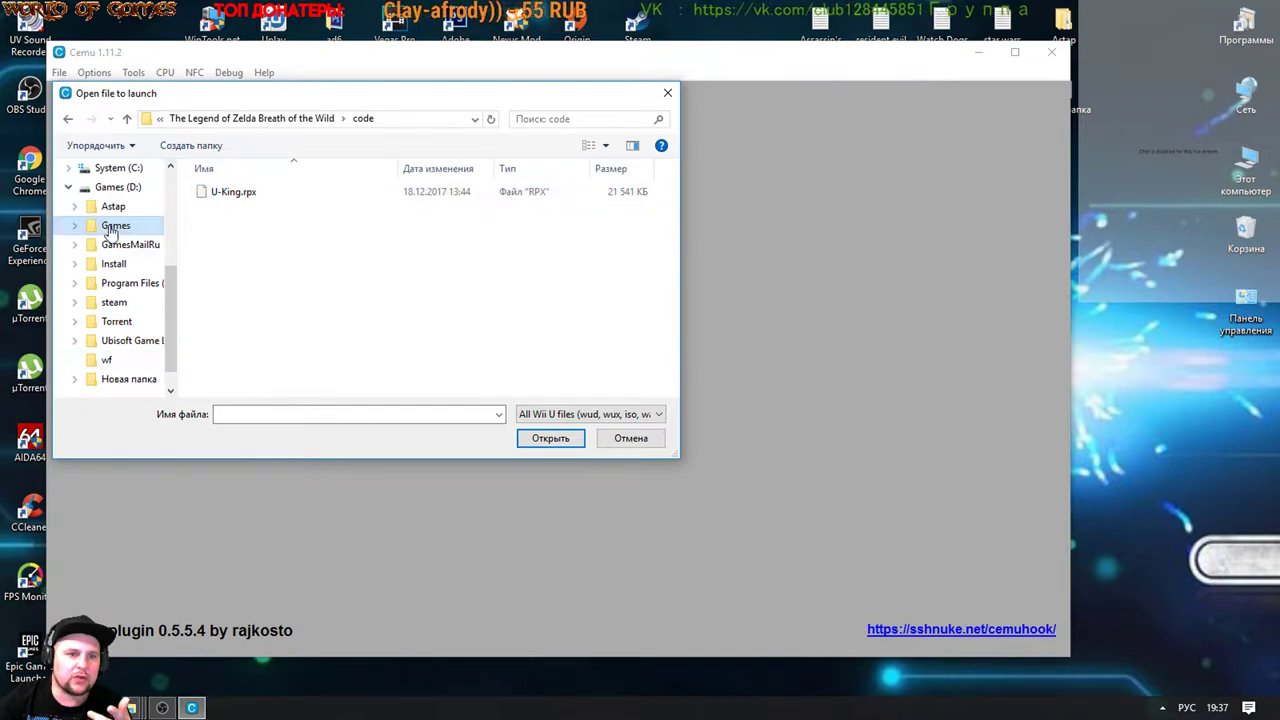
# Step: Launch the game from U-King.rpx in the code folder
pyautogui.click(69, 120)
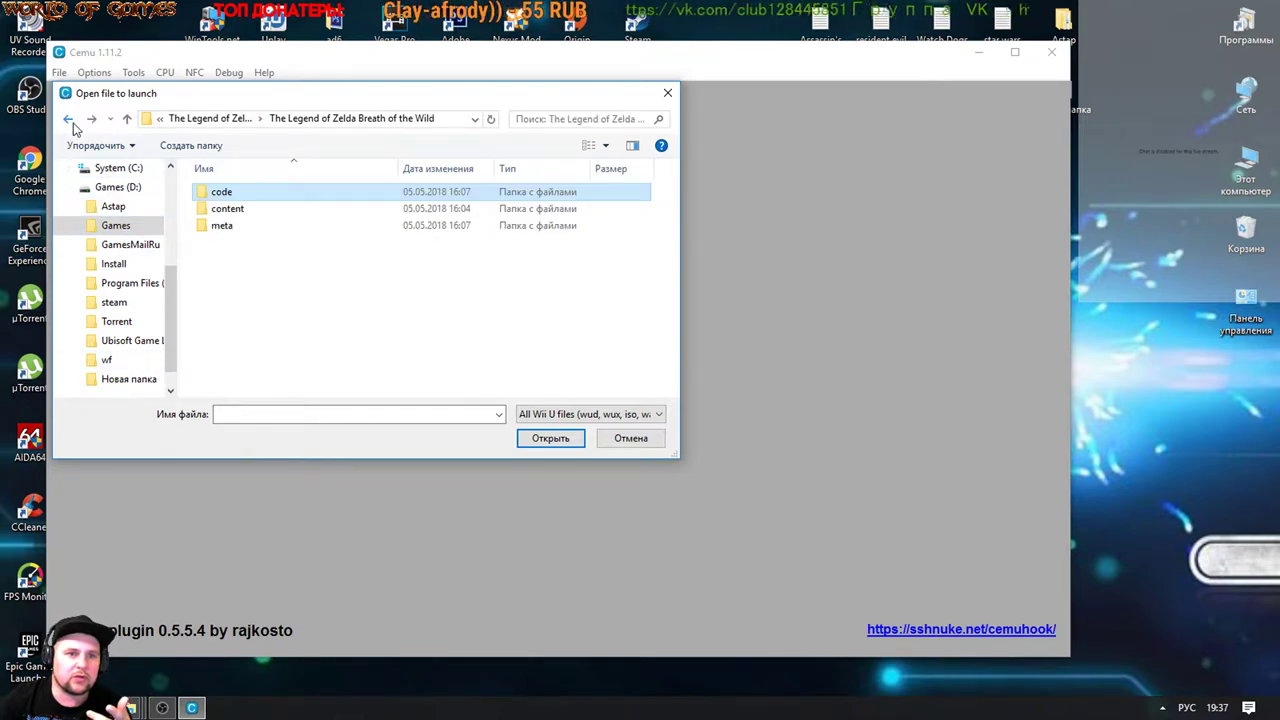
pyautogui.click(234, 194)
pyautogui.doubleClick(286, 194)
pyautogui.click(286, 196)
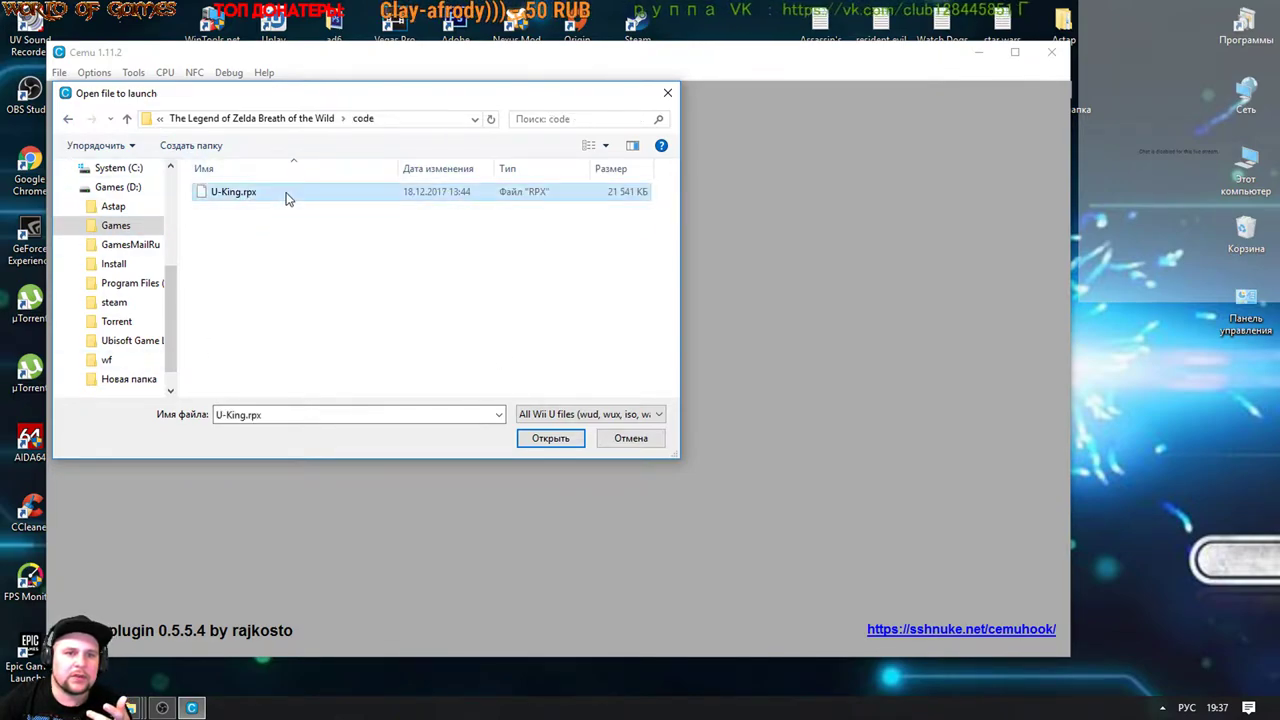
pyautogui.click(553, 437)
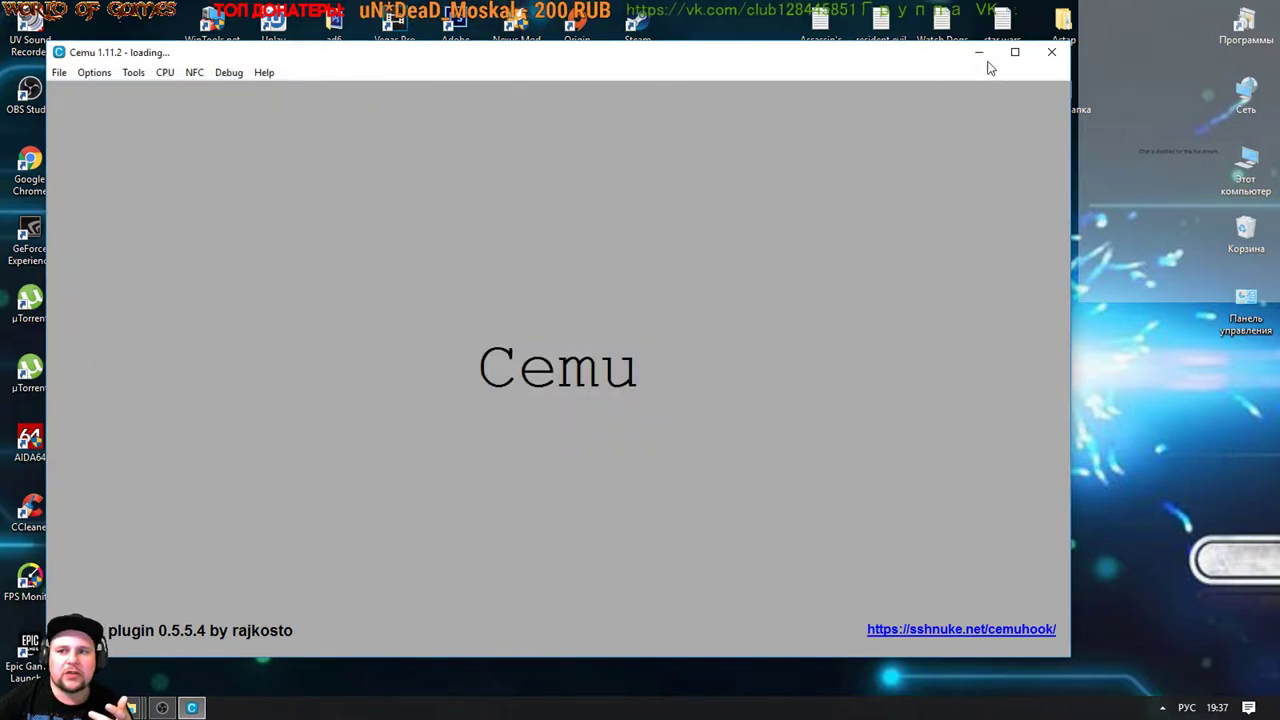
# Step: Maximize the emulator window, and switch it to fullscreen mode and back
pyautogui.click(1016, 52)
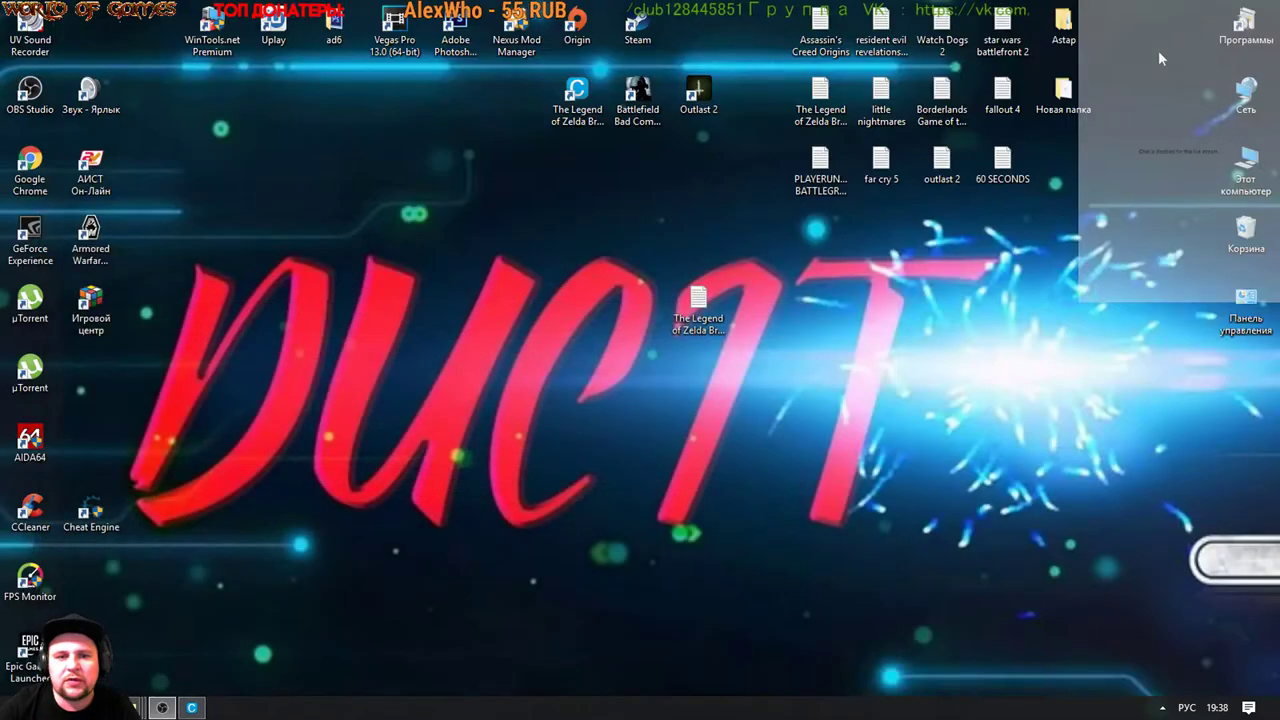
pyautogui.click(191, 708)
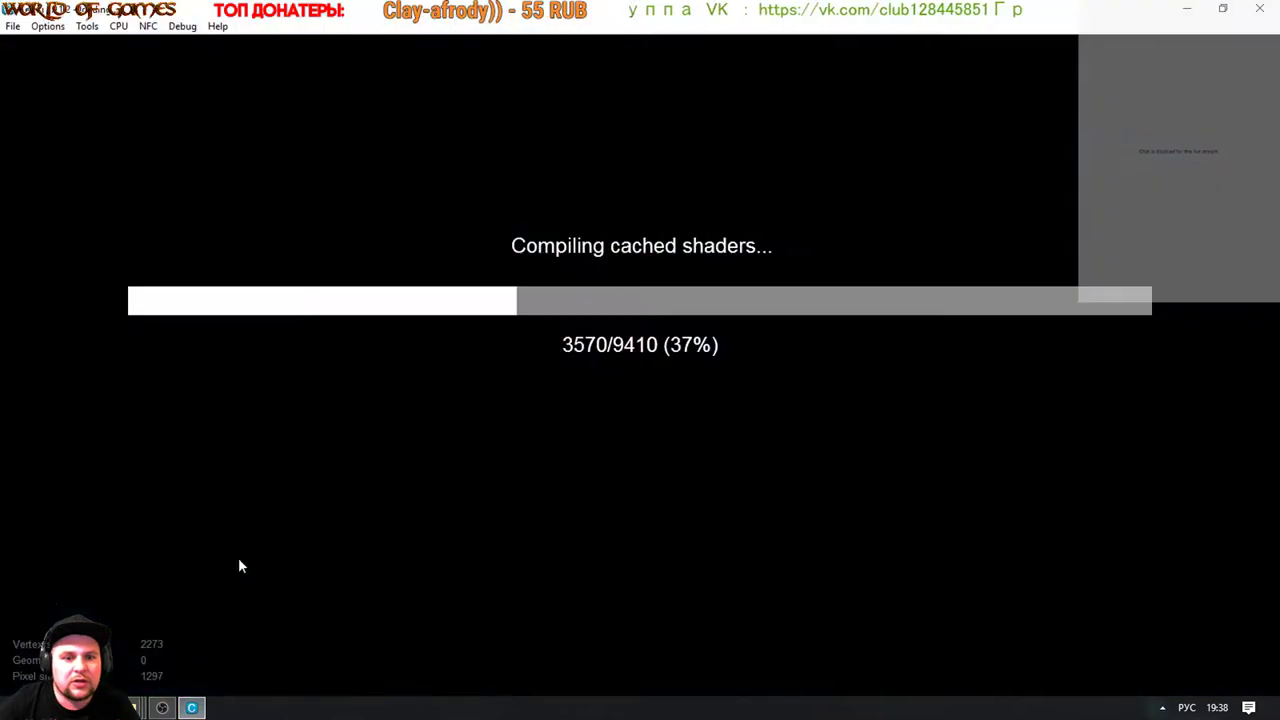
pyautogui.click(59, 32)
pyautogui.click(62, 45)
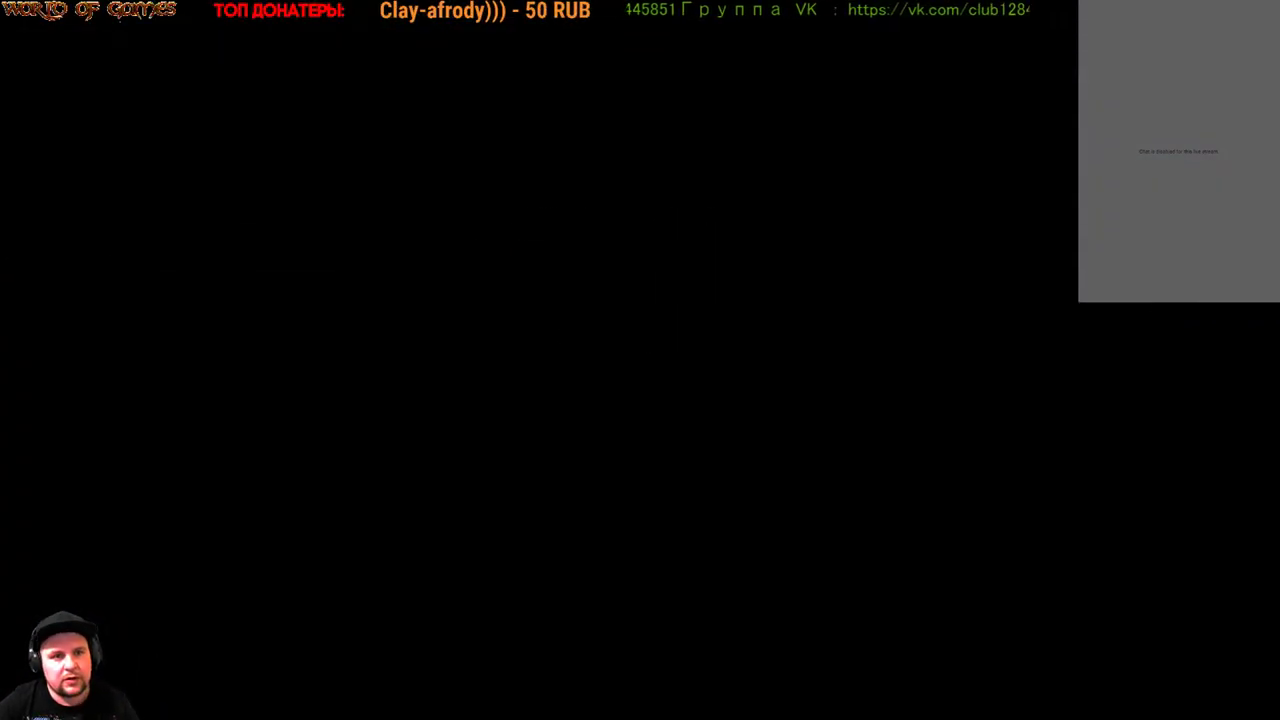
pyautogui.press('Escape')
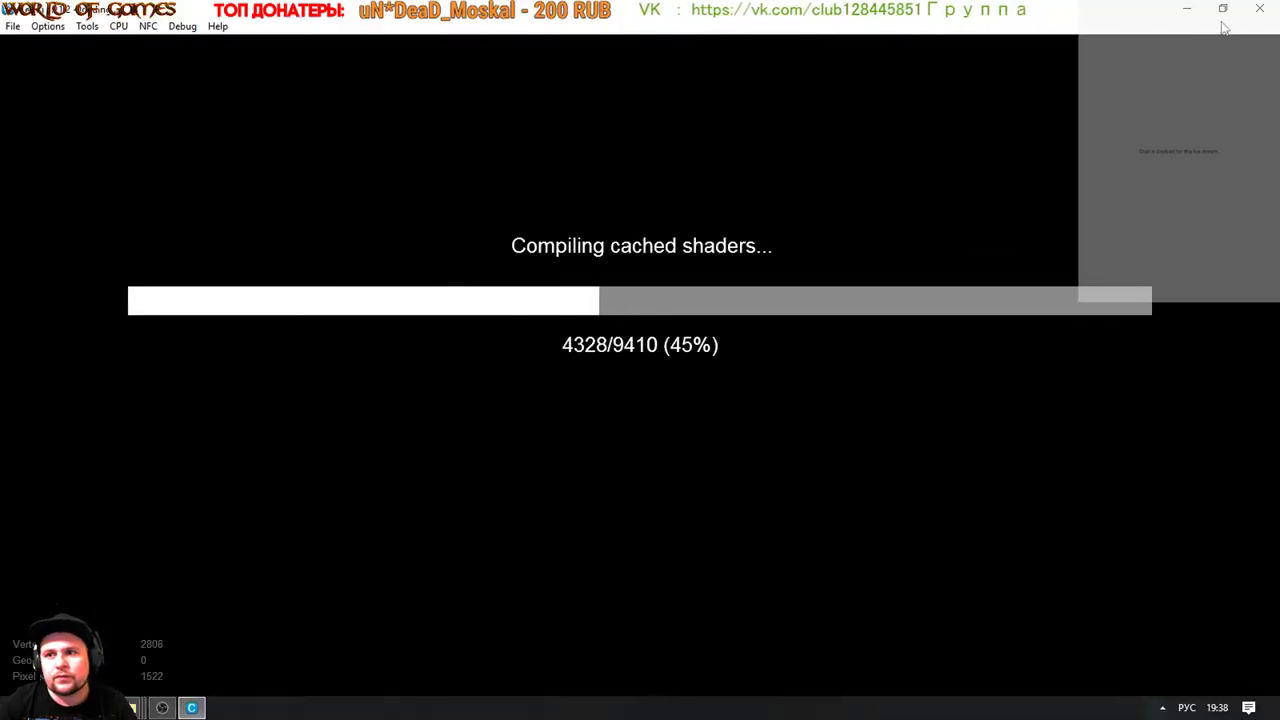
# Step: Return the emulator to a smaller window and move it nearer the middle of the desktop
pyautogui.click(1222, 8)
pyautogui.moveTo(689, 62); pyautogui.dragTo(789, 76)
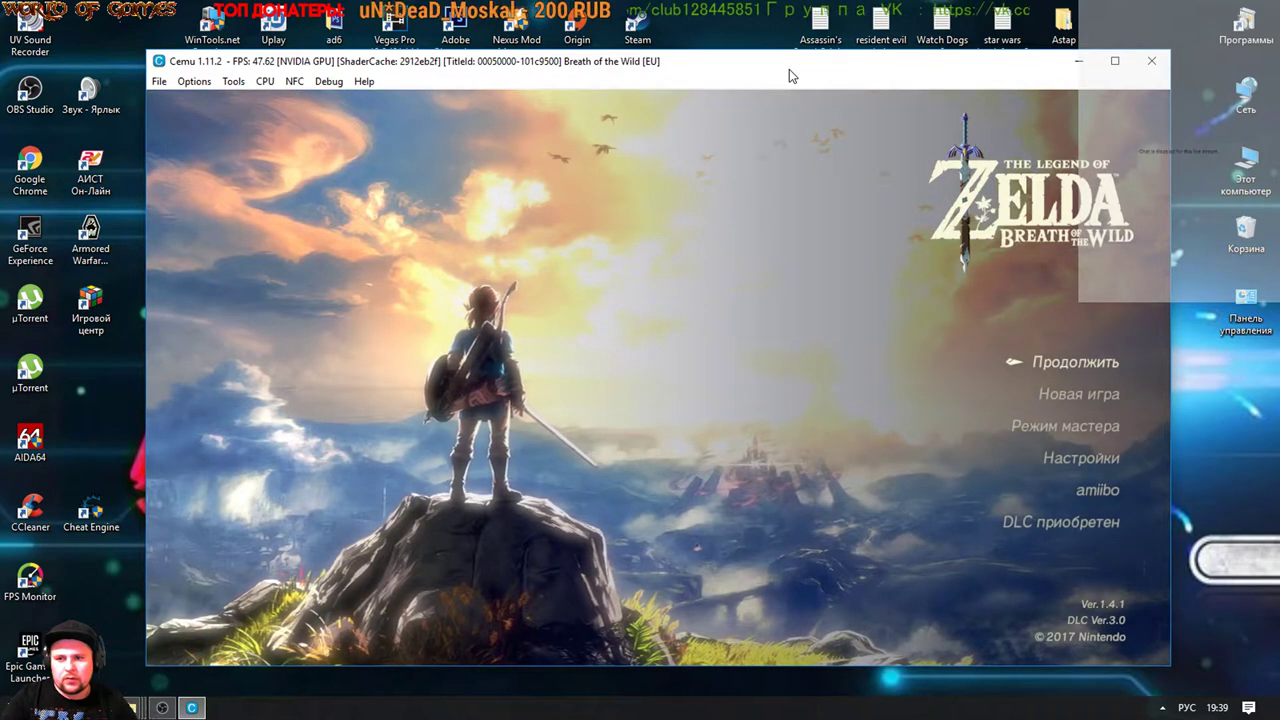
# Step: Continue the game and choose the autosave dated 08.05.2018 19:25 for loading
pyautogui.press('Return')
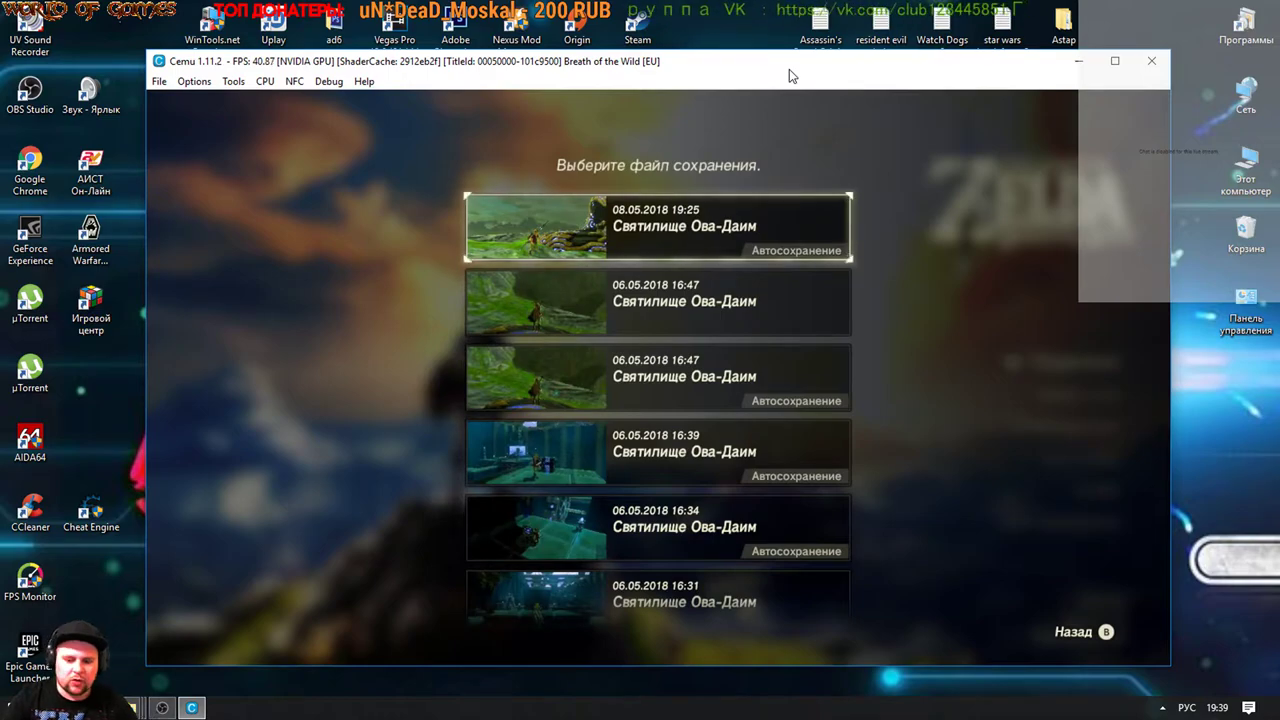
pyautogui.press('Return')
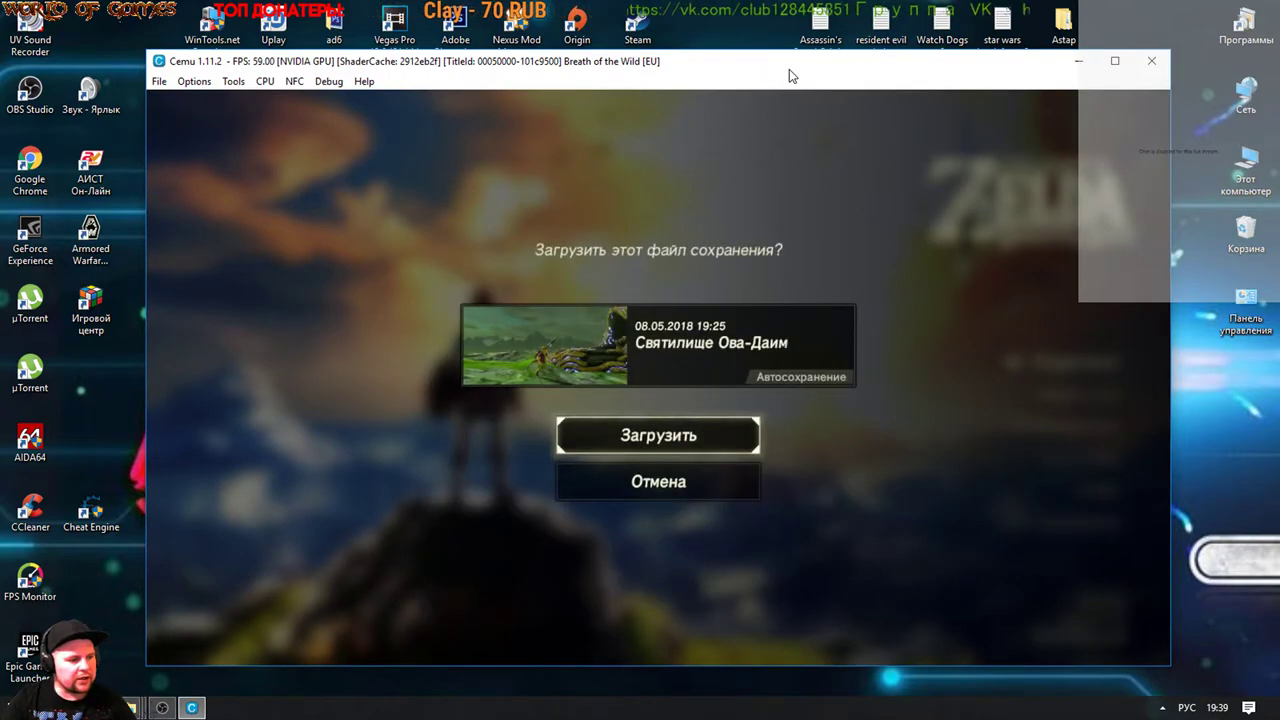